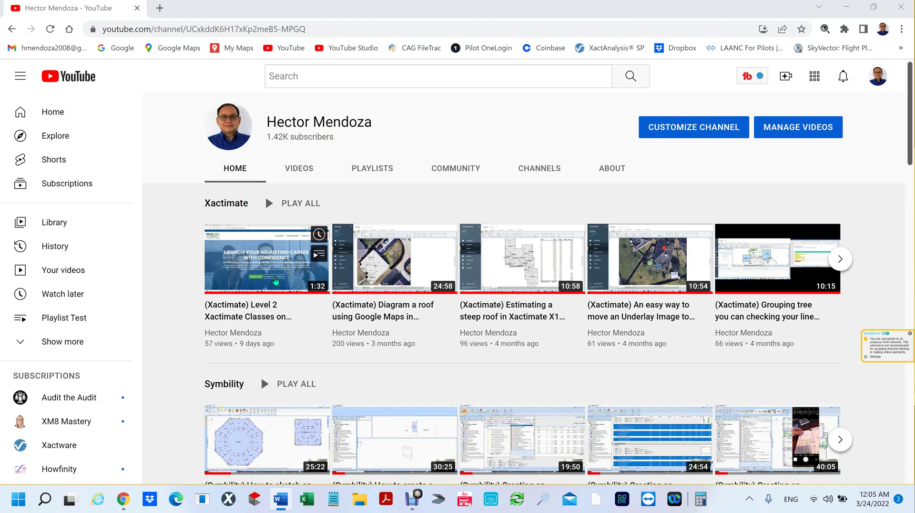
Browse the channel's full list of uploaded videos
mouse_move(414, 275)
scroll(415, 275, down, 7)
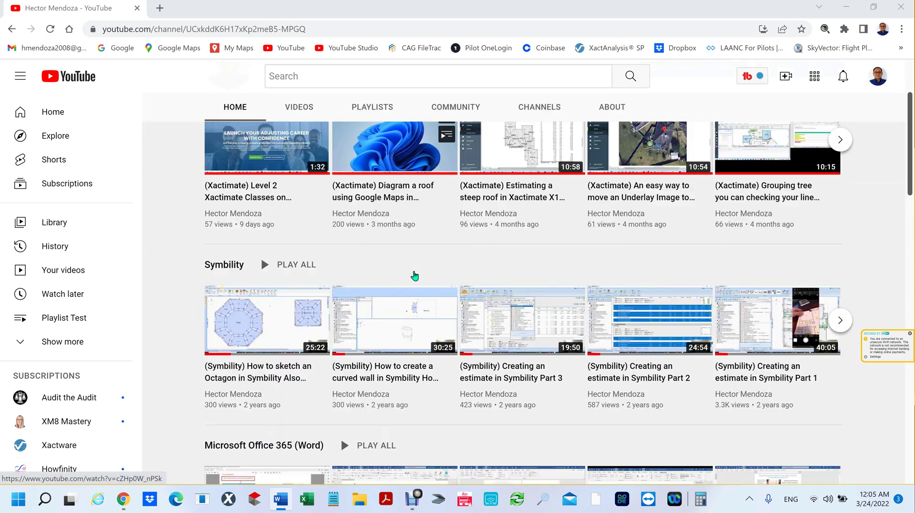
scroll(415, 275, down, 12)
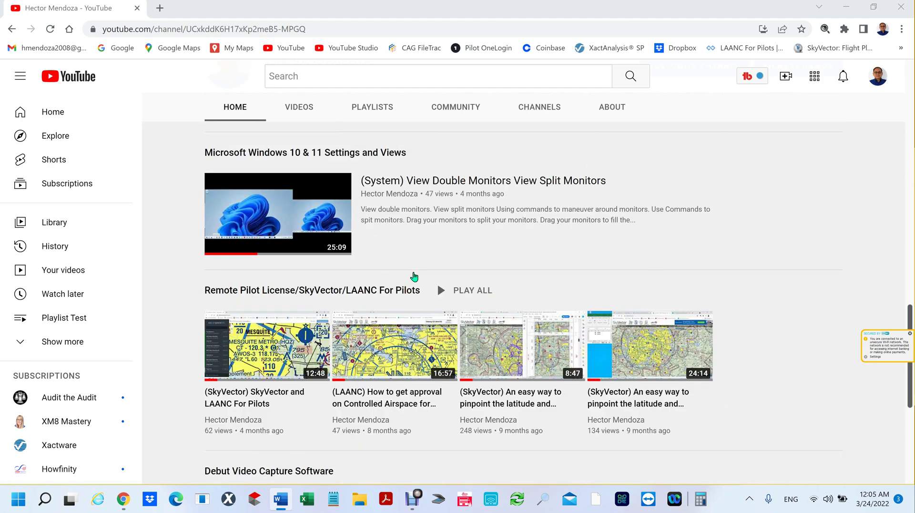
scroll(414, 277, up, 20)
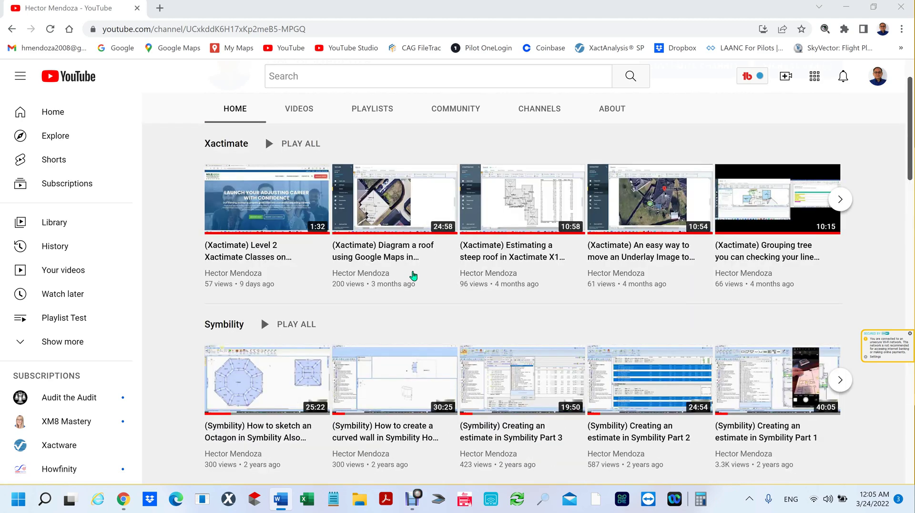
click(307, 107)
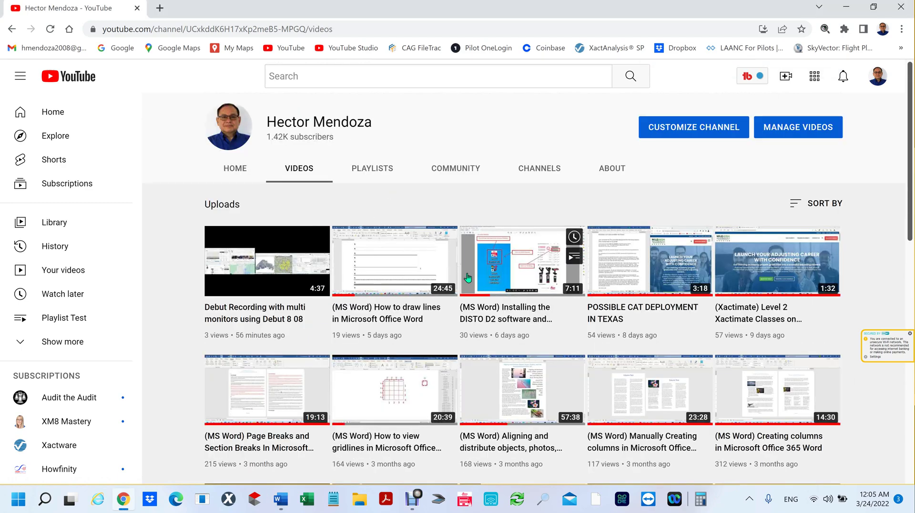
scroll(453, 253, down, 4)
scroll(460, 272, down, 9)
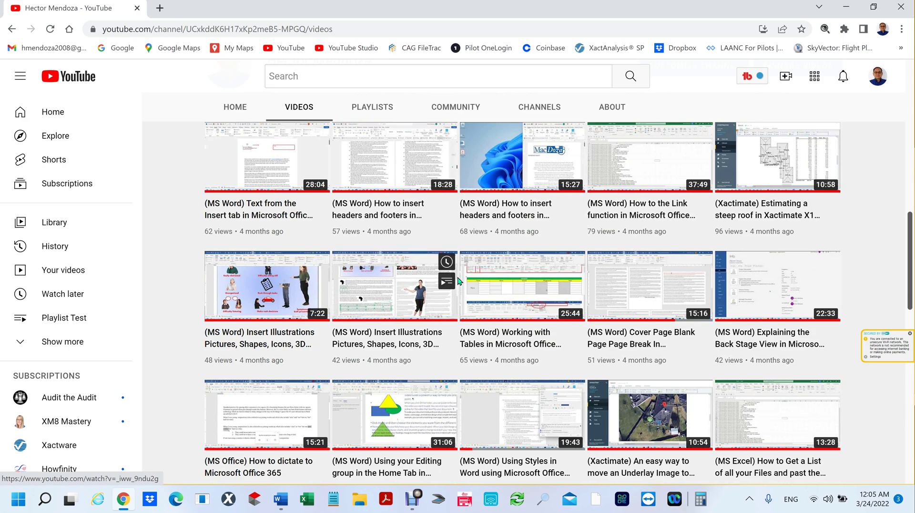
scroll(480, 306, down, 7)
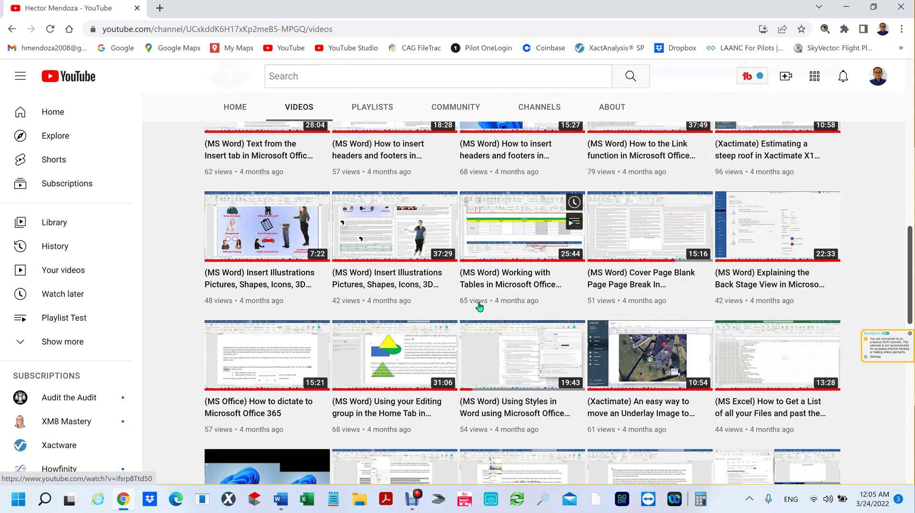
scroll(479, 306, down, 10)
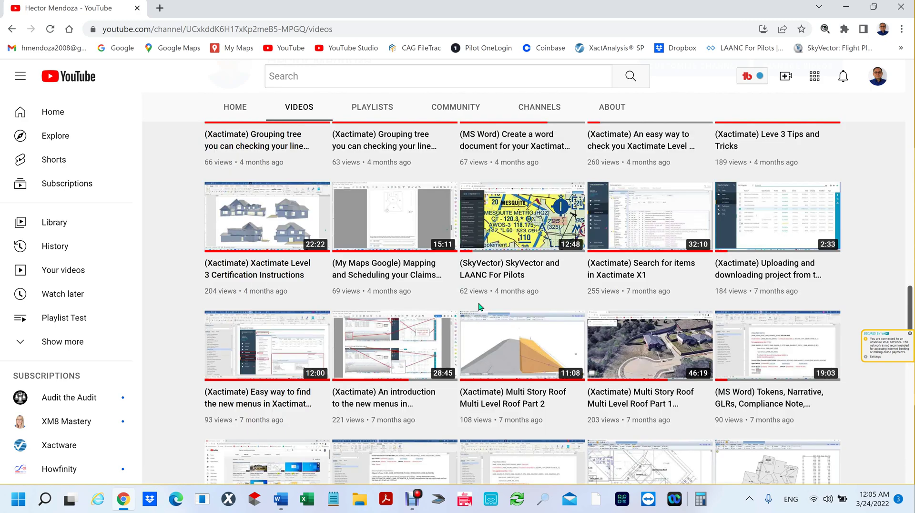
scroll(479, 306, down, 5)
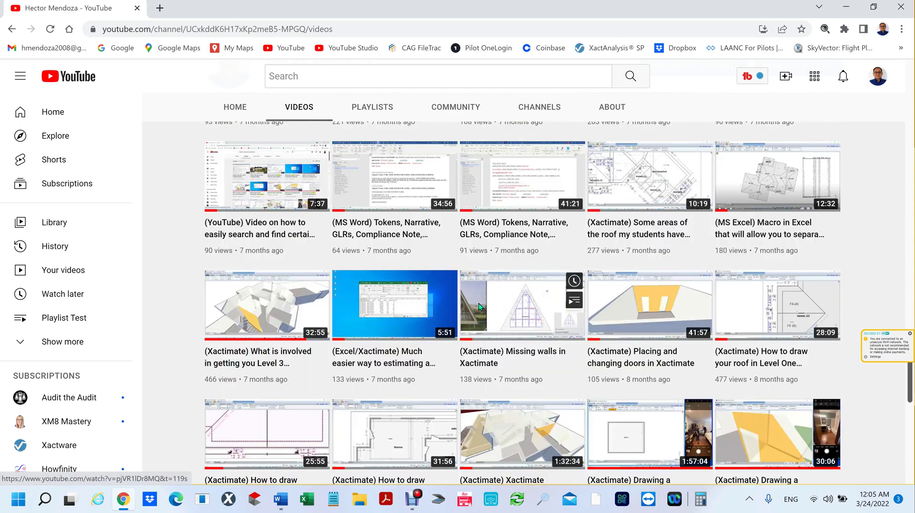
scroll(479, 307, down, 7)
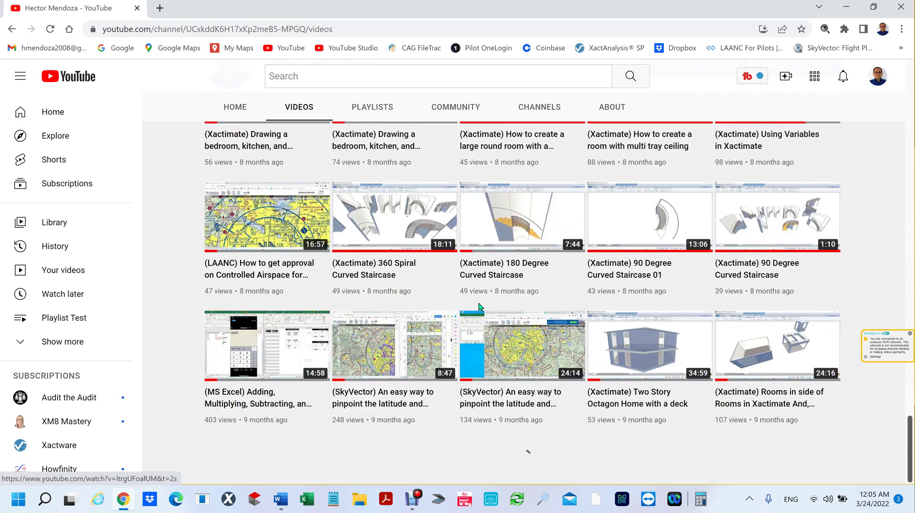
Return to the channel home page and look through its sections
click(244, 111)
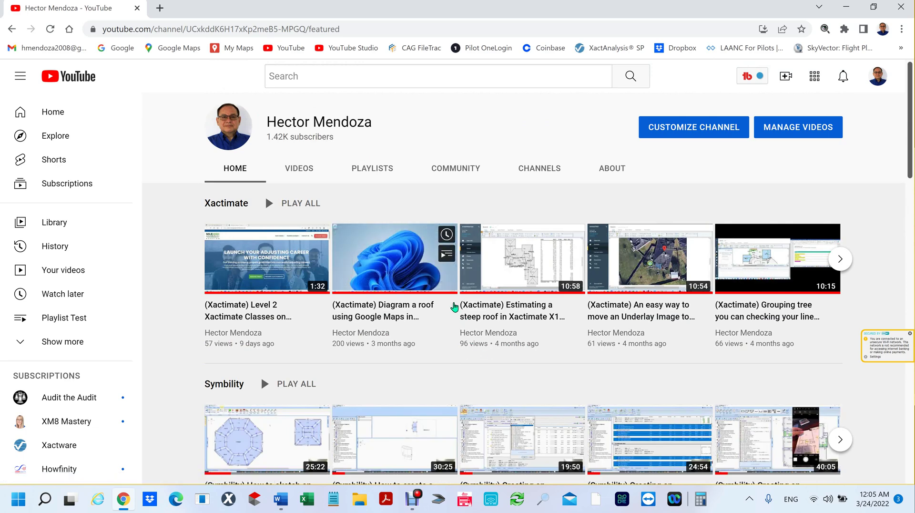
scroll(454, 306, down, 1)
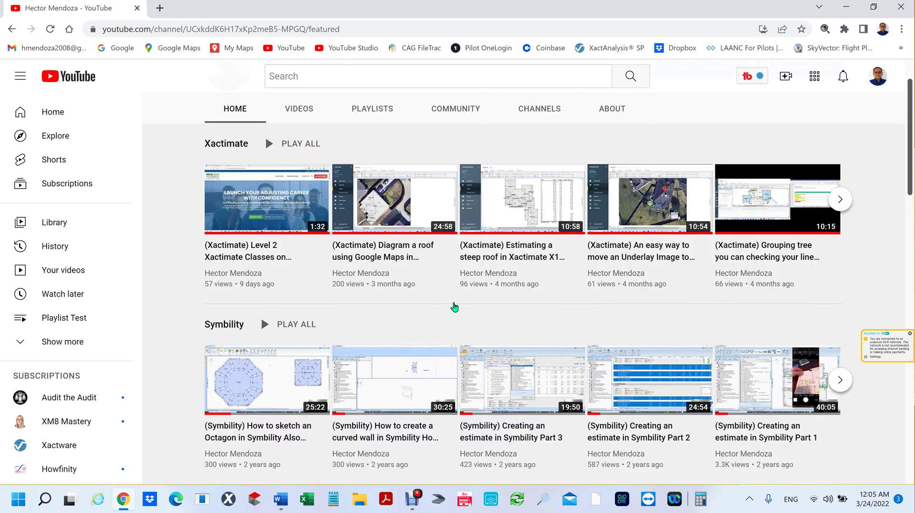
scroll(455, 306, down, 3)
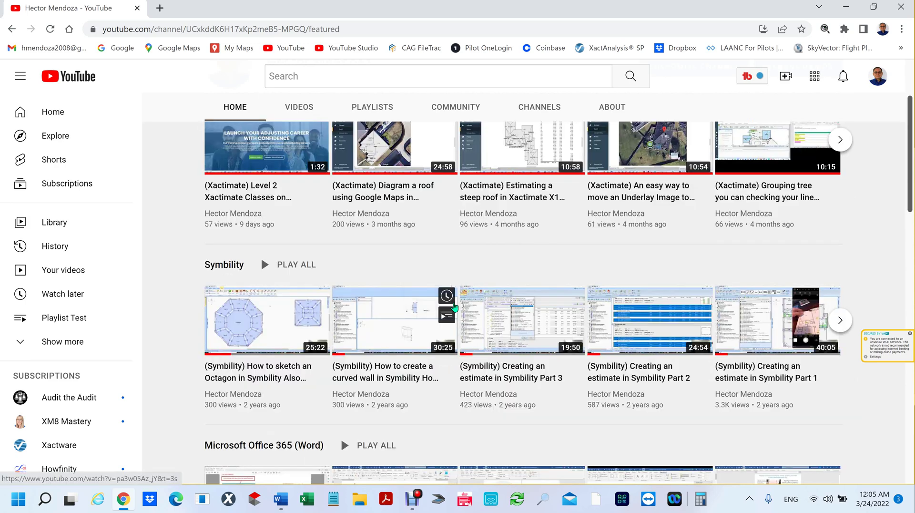
scroll(454, 306, down, 1)
scroll(454, 306, down, 5)
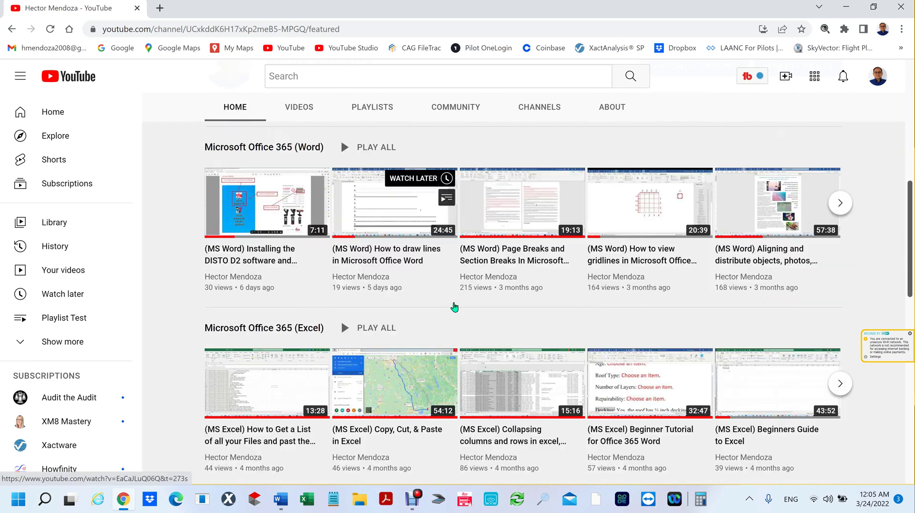
scroll(454, 306, down, 2)
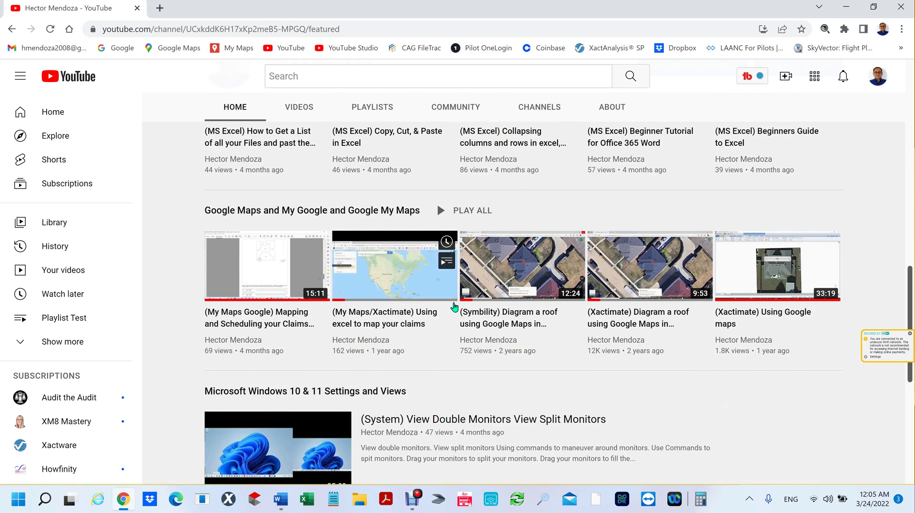
scroll(454, 307, down, 1)
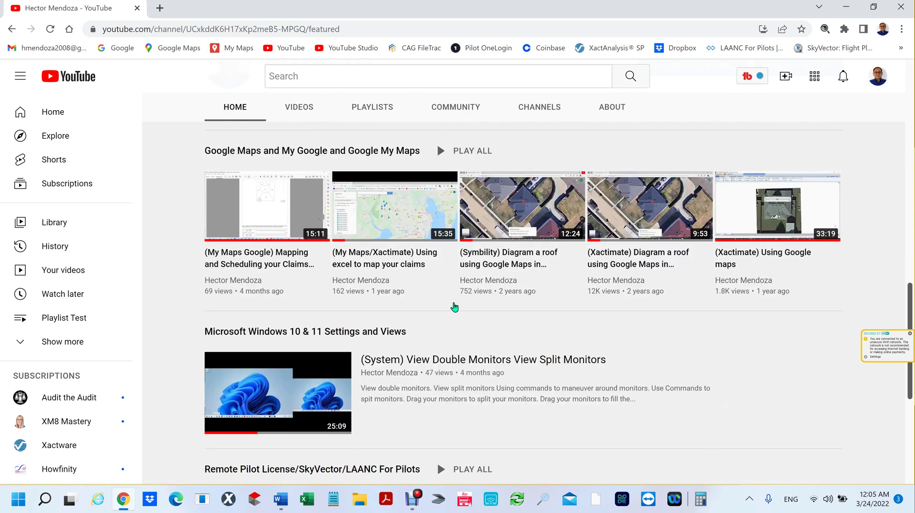
scroll(454, 307, down, 3)
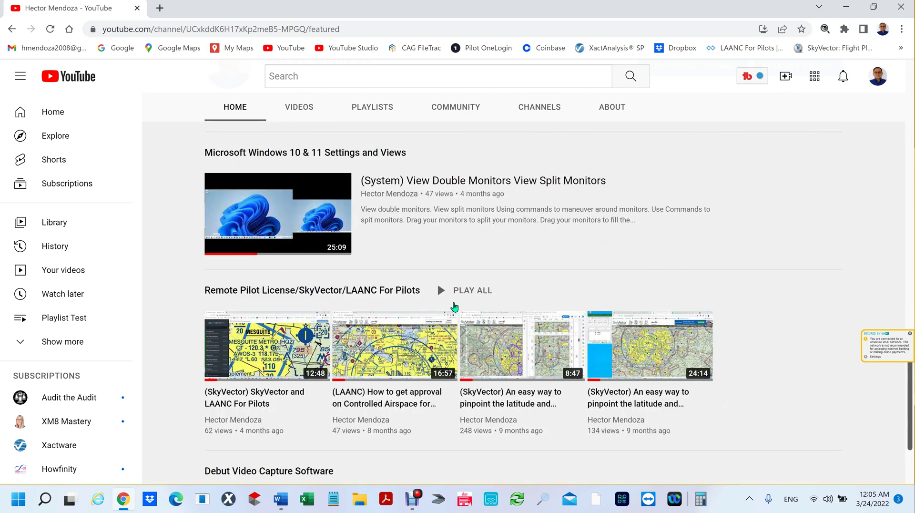
scroll(454, 306, down, 2)
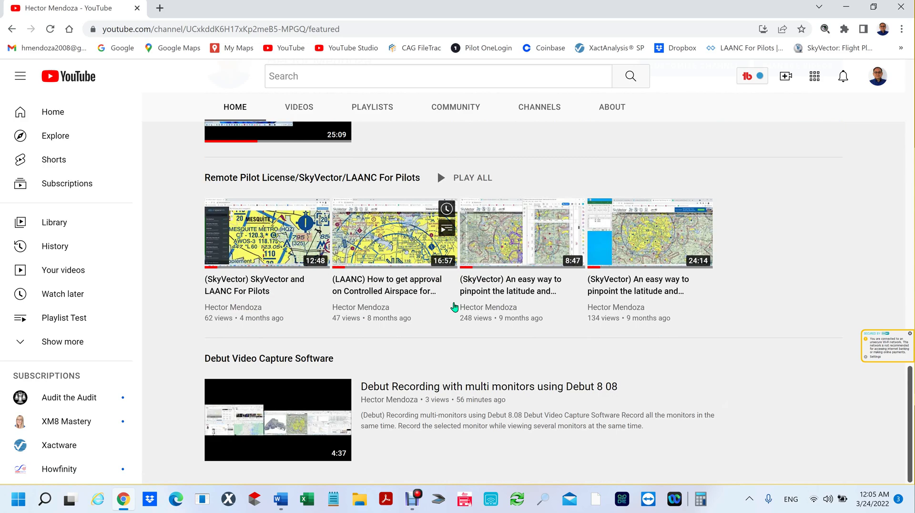
scroll(454, 306, down, 8)
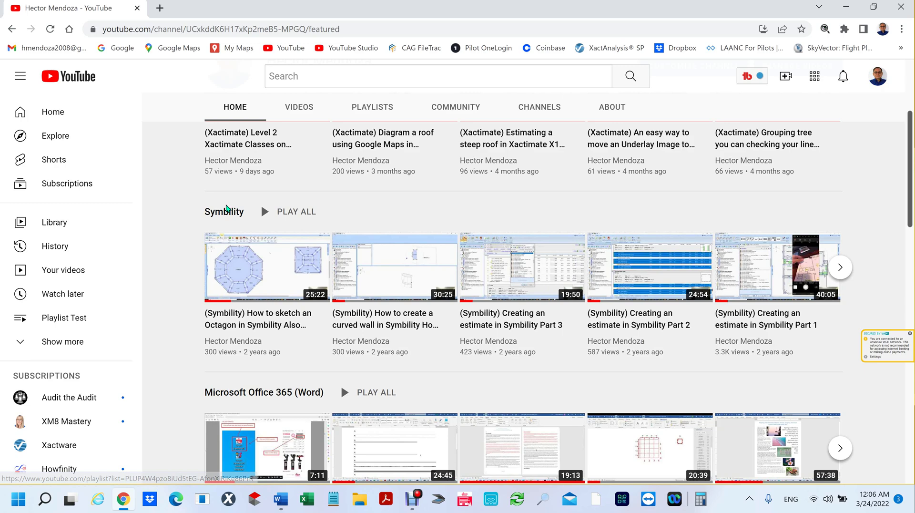
Open the Symbility playlist and look through its videos
click(220, 218)
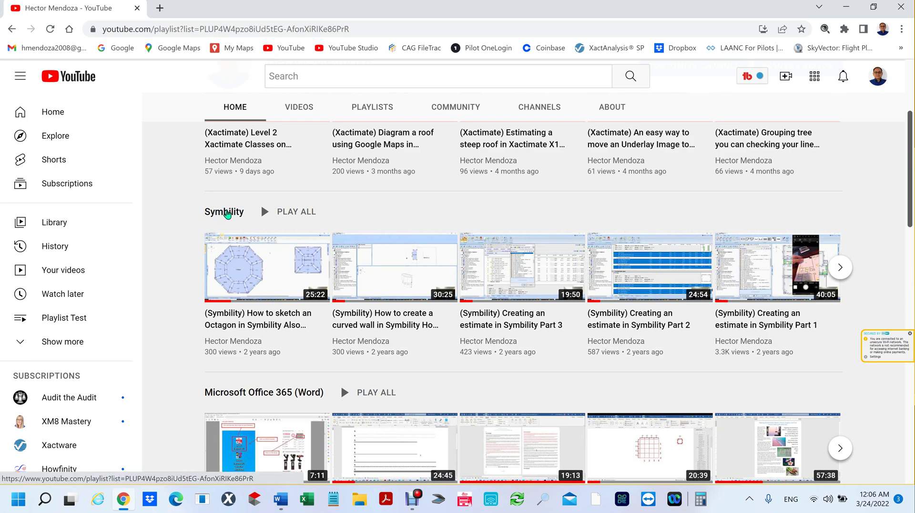
scroll(547, 241, down, 10)
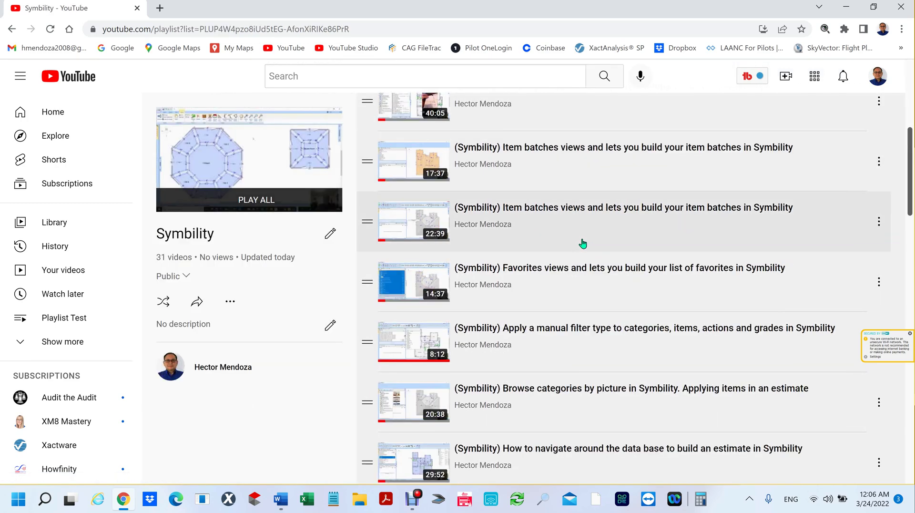
scroll(589, 253, down, 13)
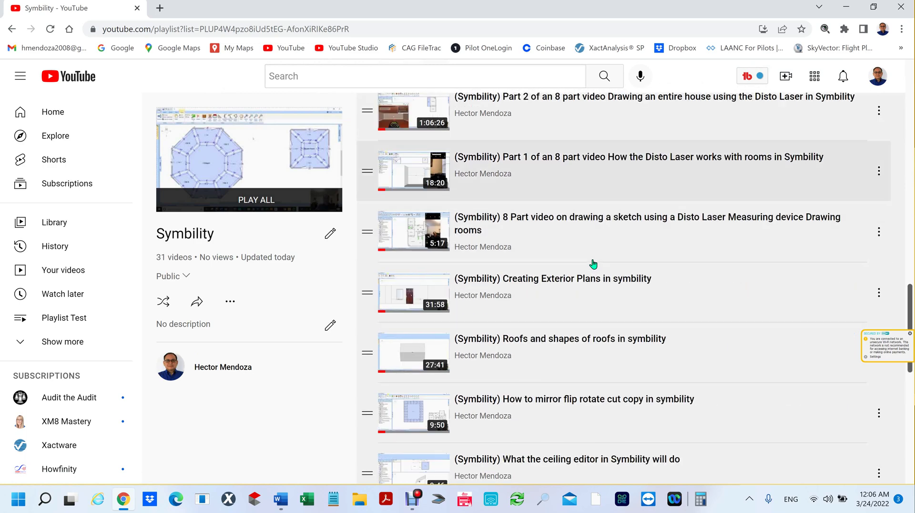
scroll(591, 281, down, 8)
scroll(591, 292, up, 20)
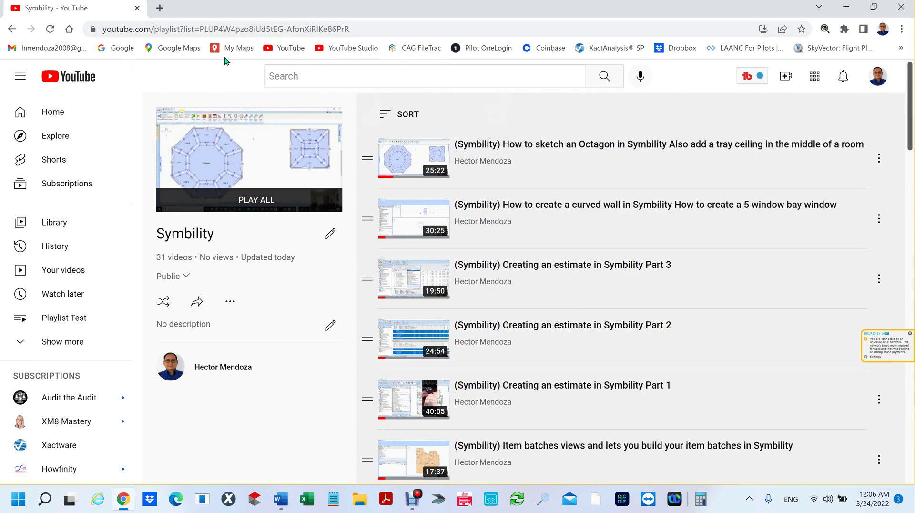
Go back to the channel's Videos tab, where the uploads list starts with the Debut 8 08 recording
click(11, 29)
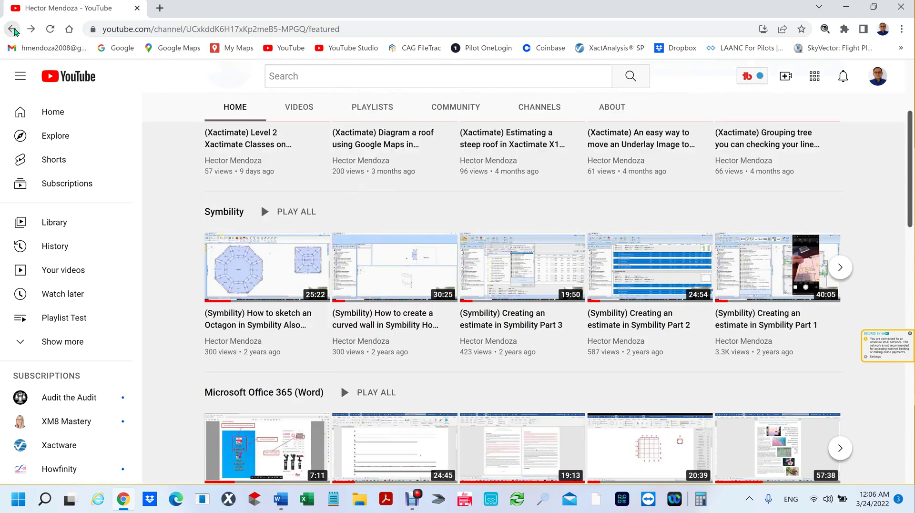
click(299, 107)
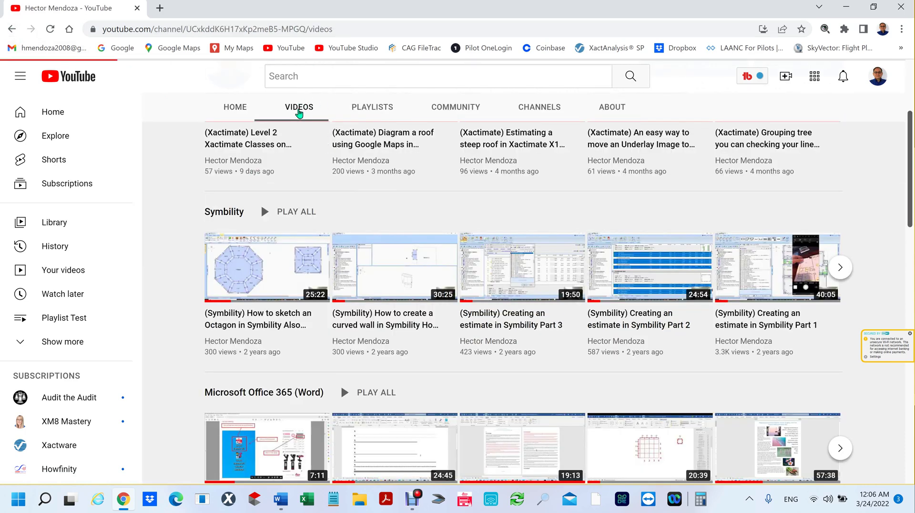
scroll(674, 407, down, 4)
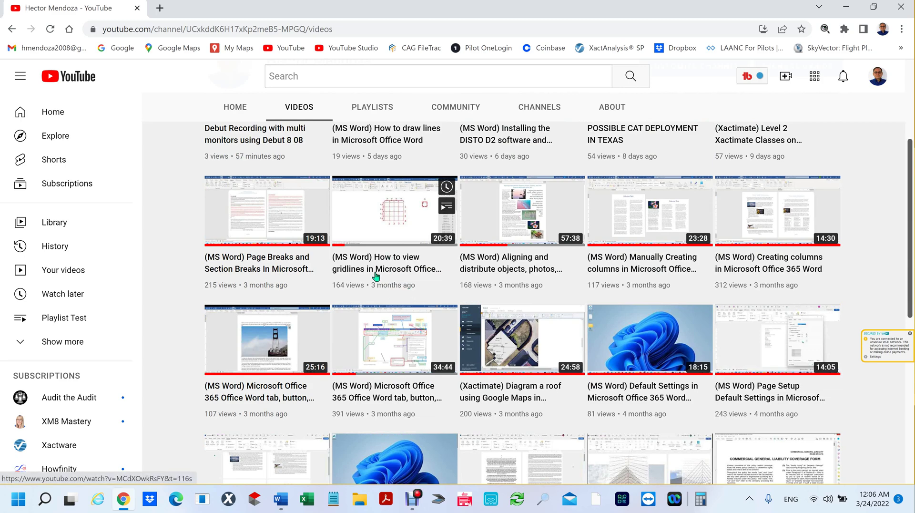
scroll(449, 292, down, 8)
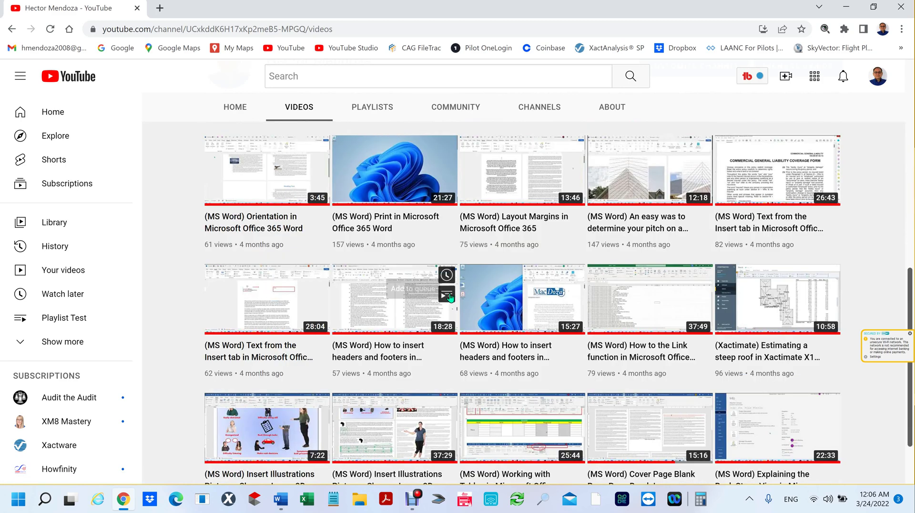
scroll(450, 297, up, 10)
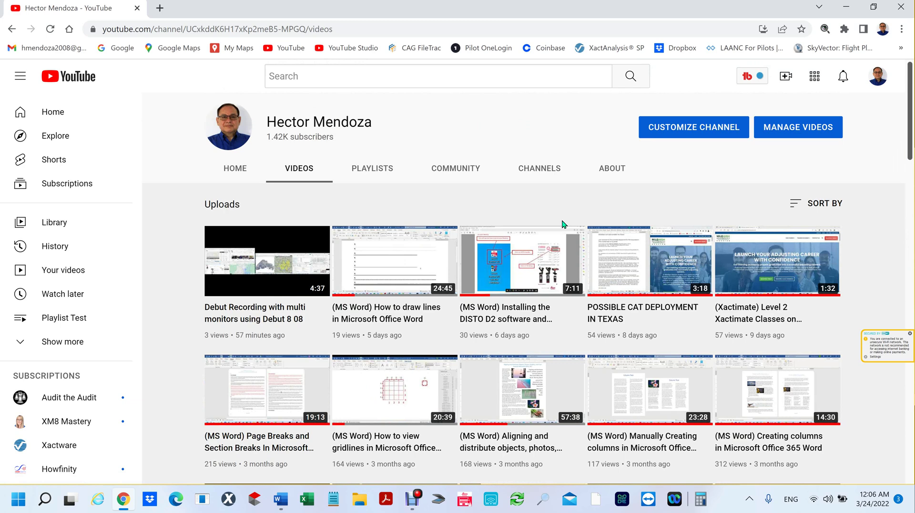
Open YouTube Studio's Channel playlists page, showing Playlist Test and Debut Video Capture Software
click(785, 127)
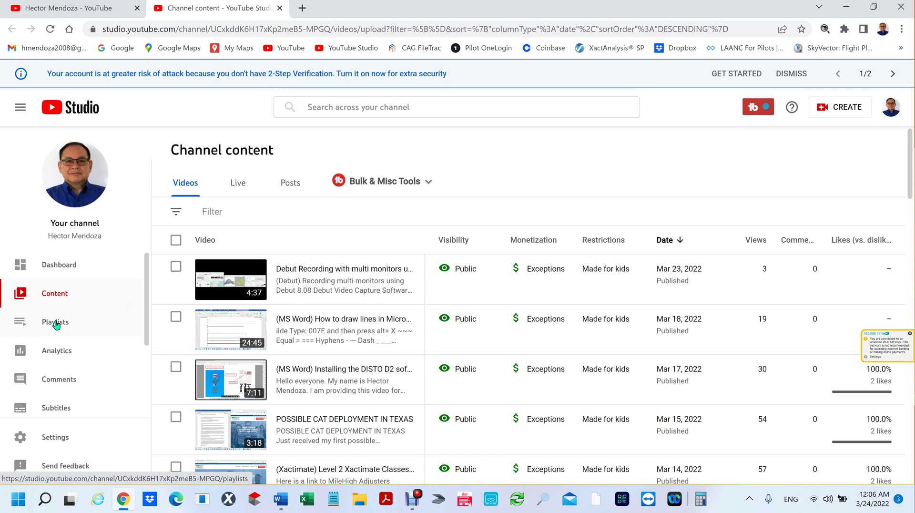
click(55, 324)
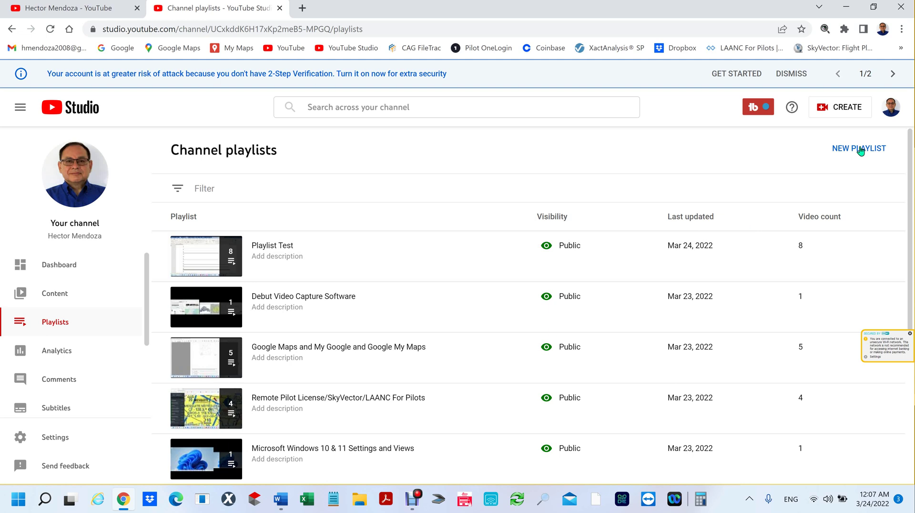
Start a new playlist and enter the title 'New PlatList Test', correcting its spacing
click(861, 150)
click(631, 189)
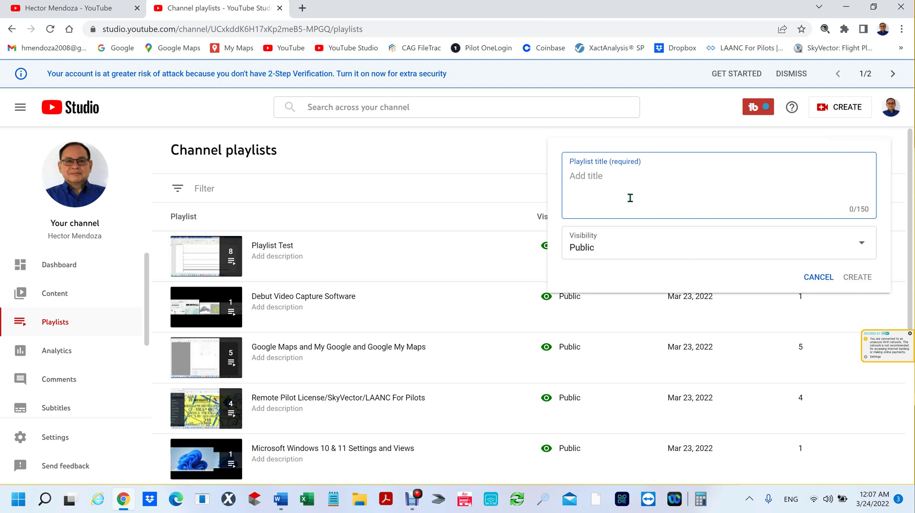
text(New PlatyList Test)
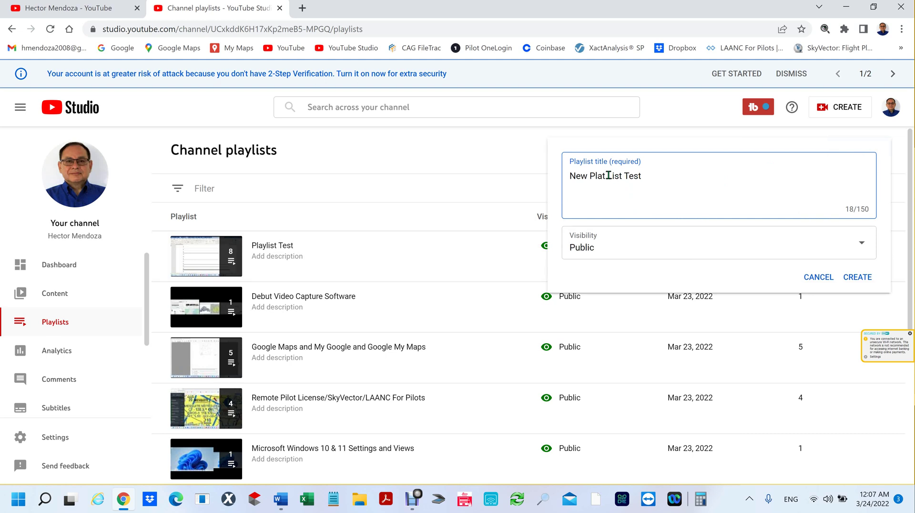
drag(608, 176, 612, 176)
key(Left)
key(BackSpace)
Create the public New PlatList Test playlist and open its options menu on YouTube
click(857, 279)
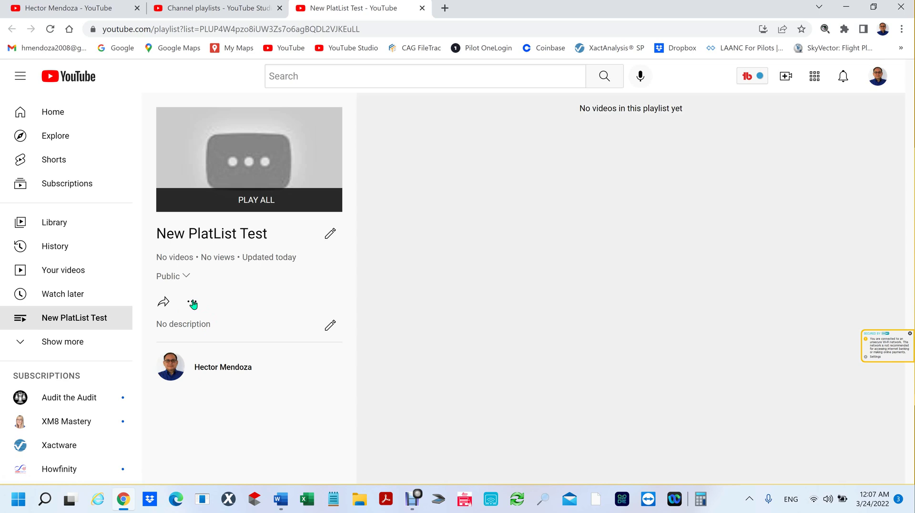
click(192, 302)
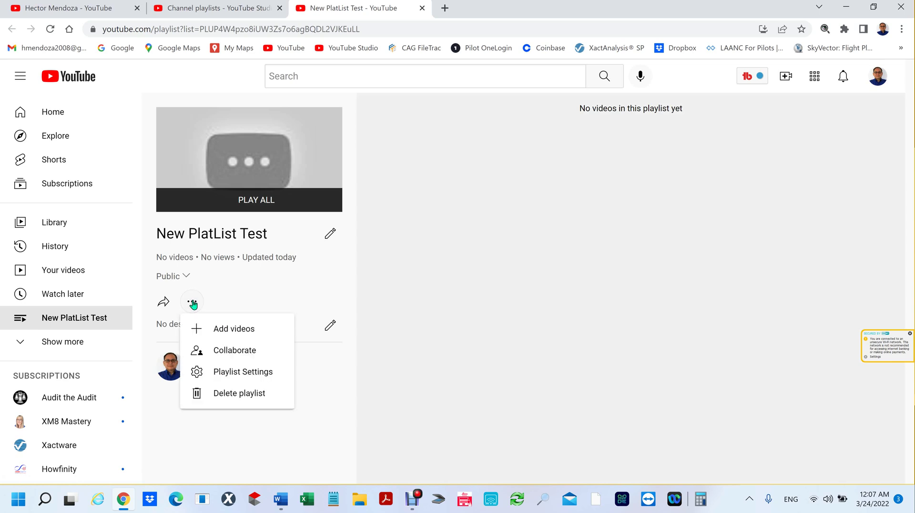
In Add videos, list your own uploads and select 'How to draw lines' and 'Installing the DISTO D2'
click(255, 334)
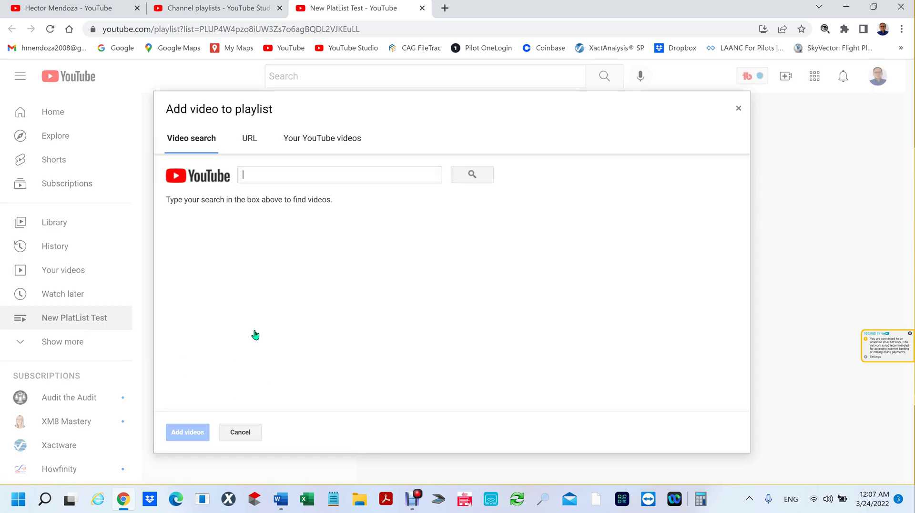
click(319, 146)
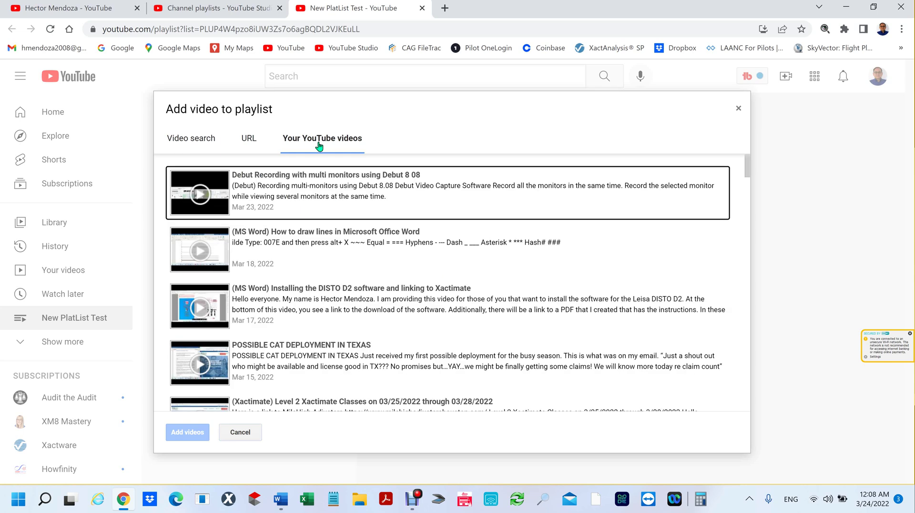
click(248, 245)
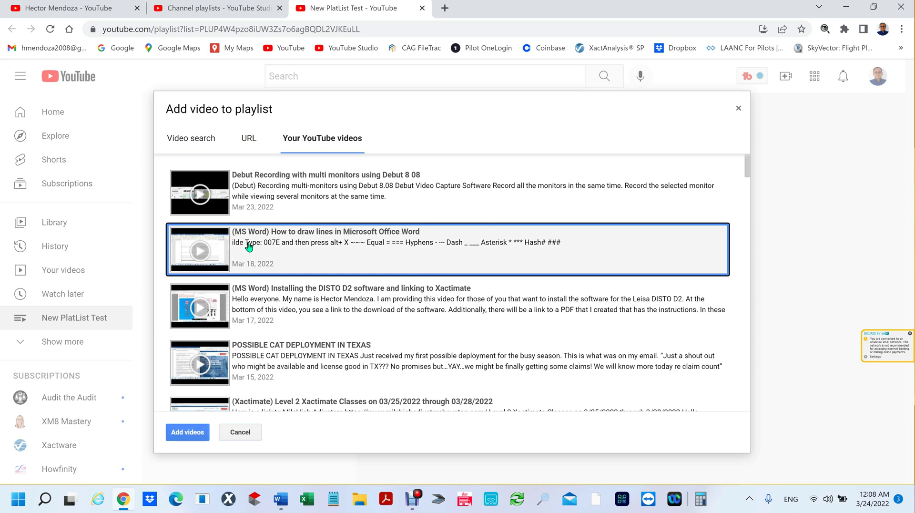
click(278, 305)
Also select the Page Breaks, gridlines, aligning objects and Office 365 columns videos, then add them all
key(ctrl+minus)
key(ctrl+minus)
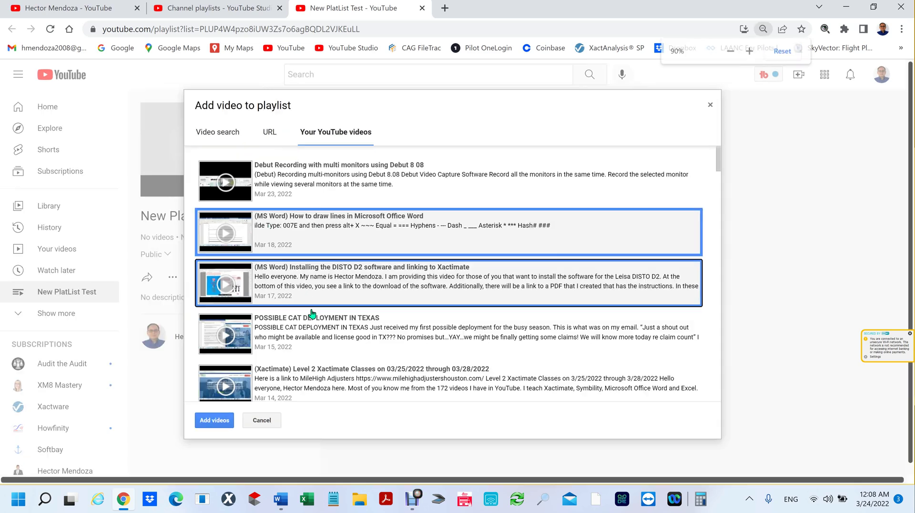
scroll(382, 304, down, 3)
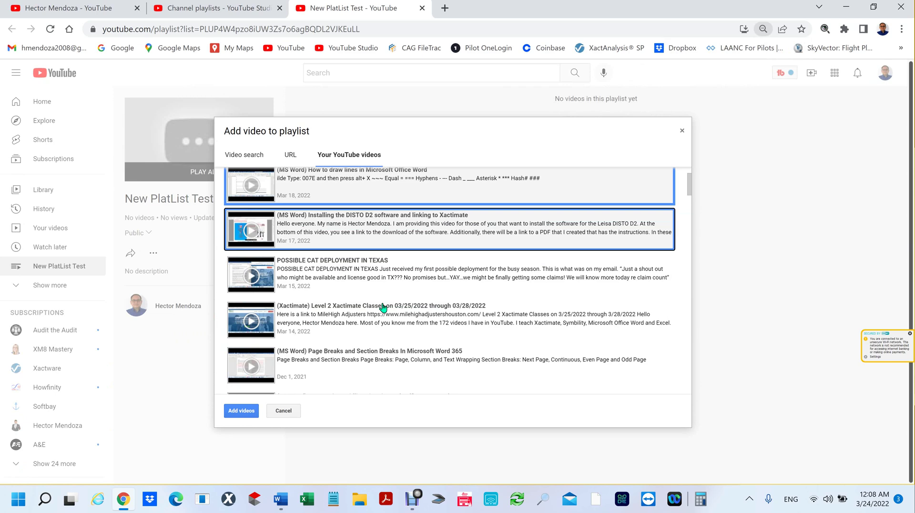
scroll(383, 307, down, 1)
click(292, 243)
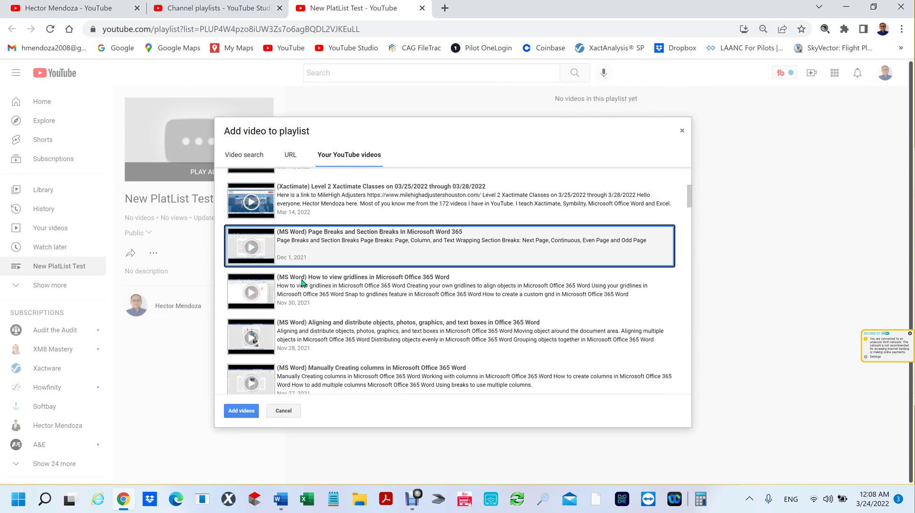
click(290, 294)
click(337, 328)
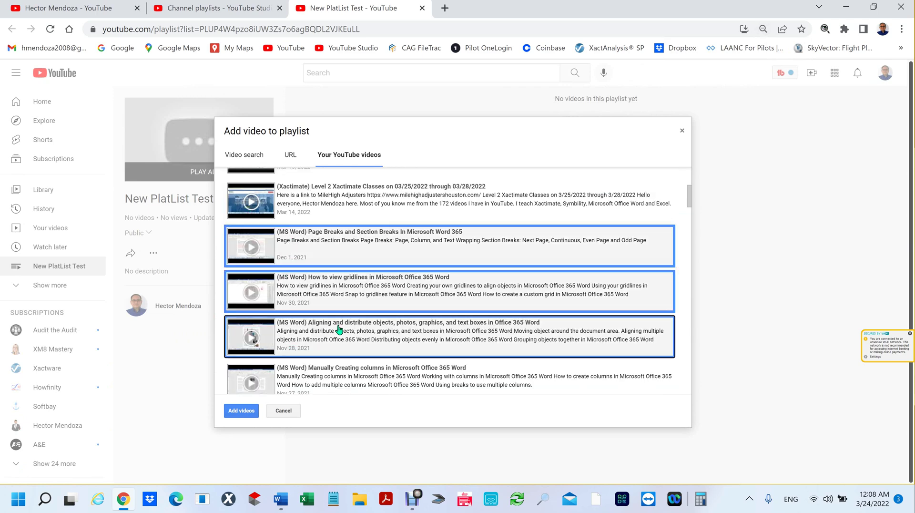
scroll(384, 303, down, 3)
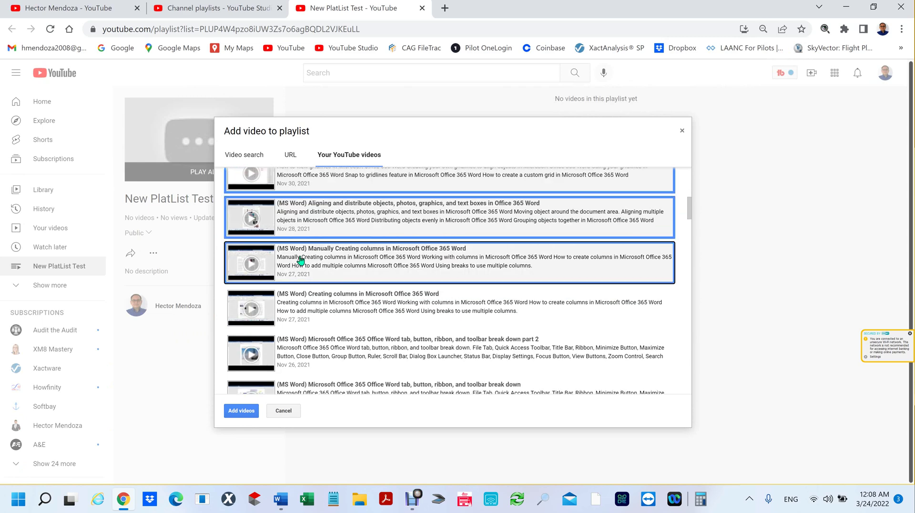
click(286, 311)
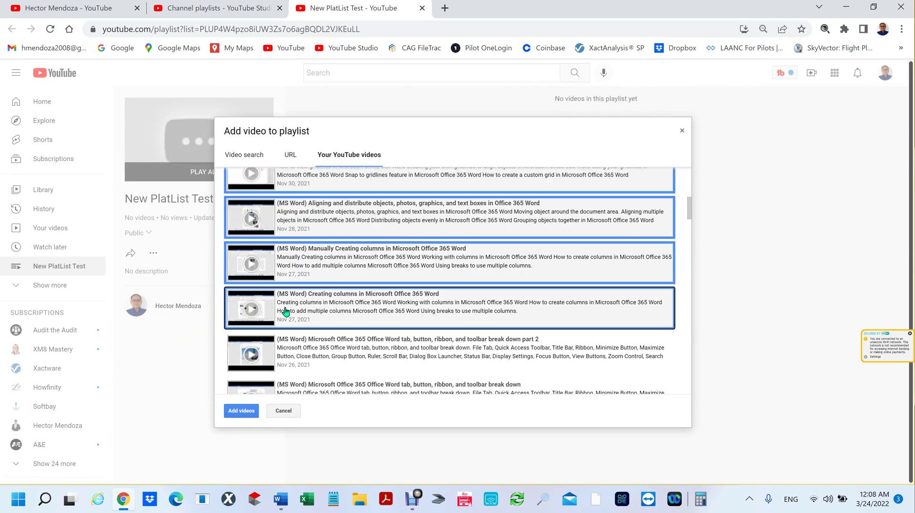
click(241, 411)
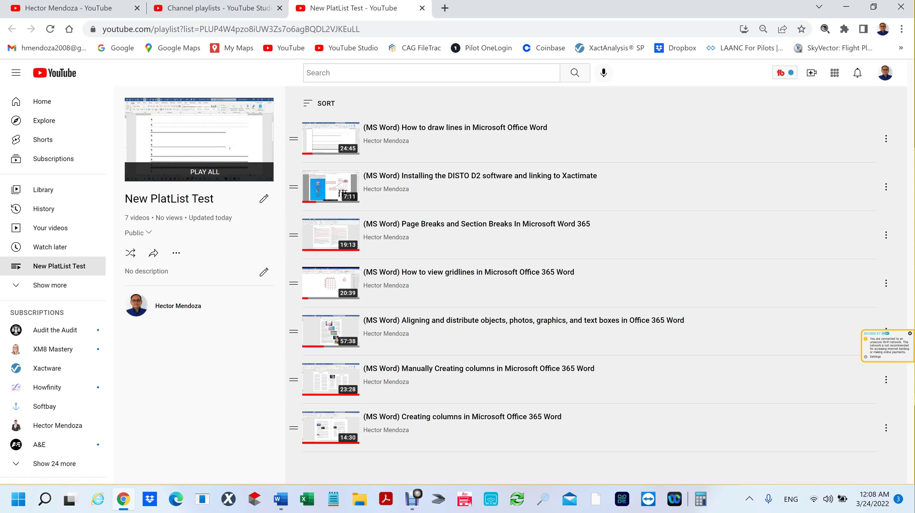
Go to Your channel from the account avatar menu
click(885, 74)
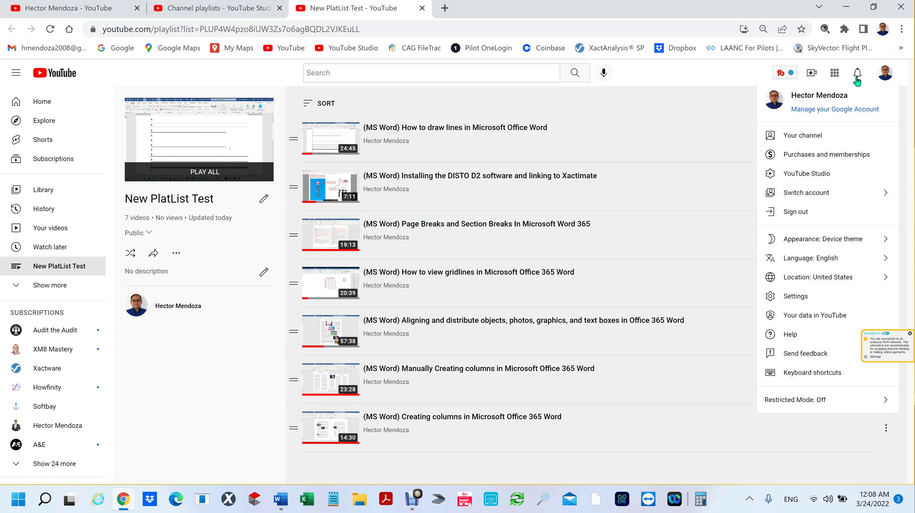
click(796, 137)
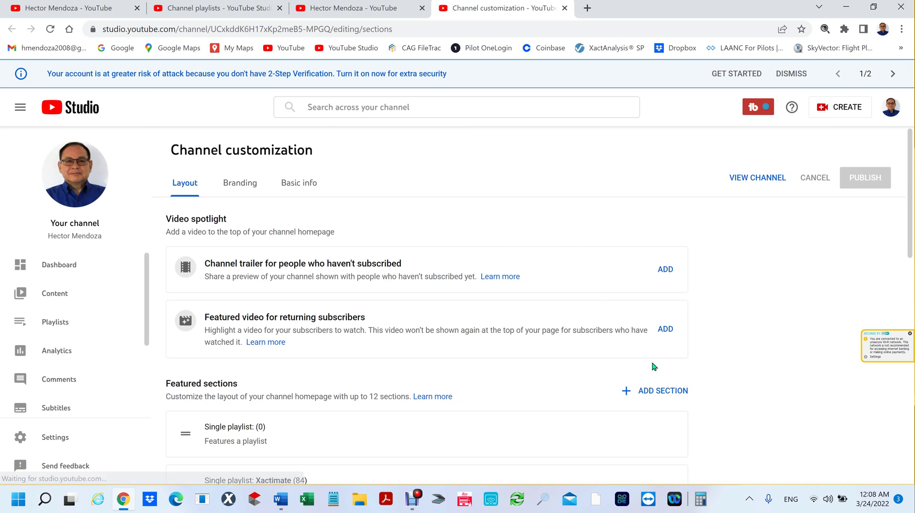
Add a Single playlist section featuring New PlatList Test to the layout and publish
scroll(654, 366, down, 10)
scroll(653, 368, up, 2)
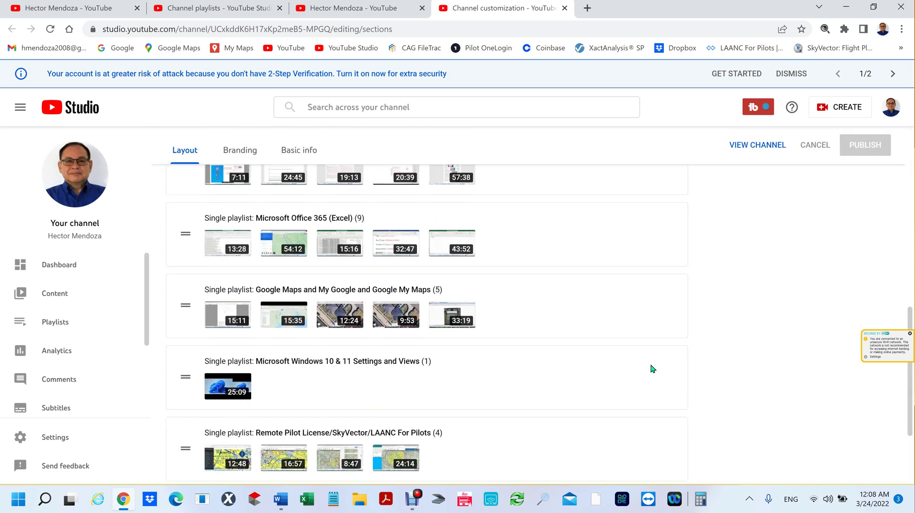
scroll(652, 368, up, 8)
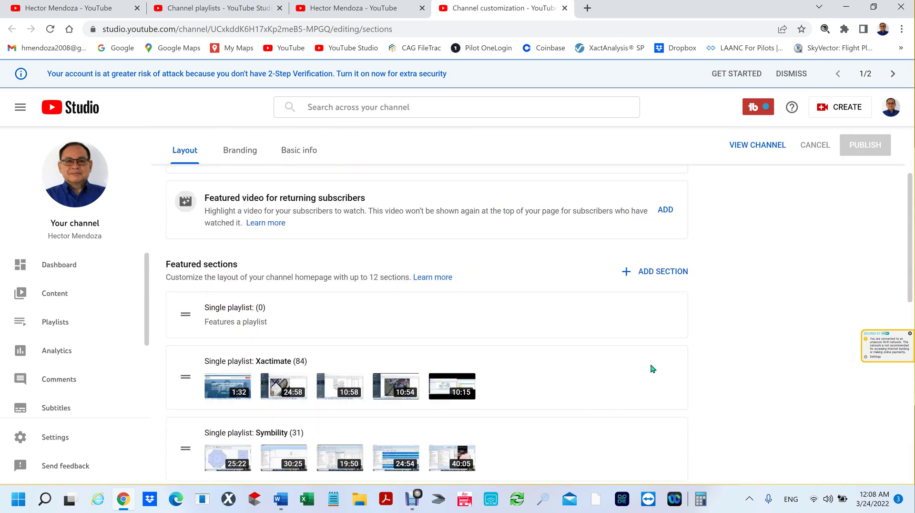
click(666, 276)
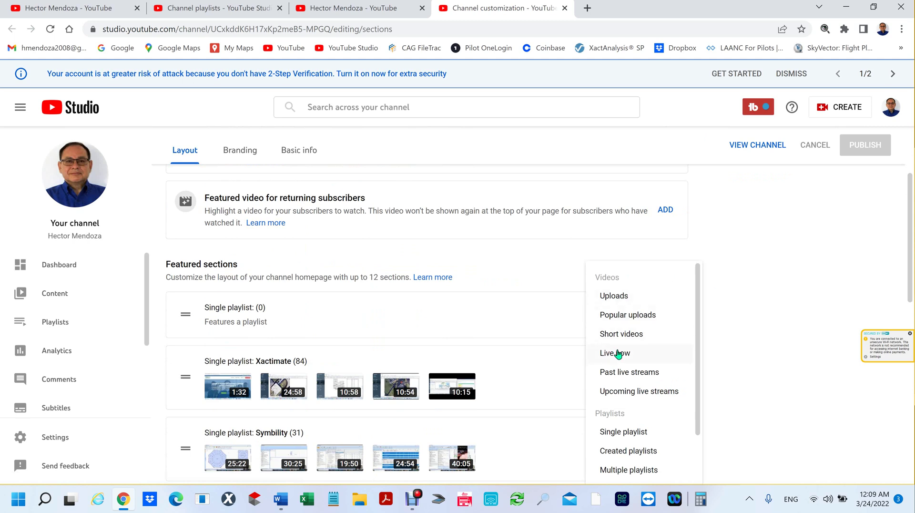
click(617, 435)
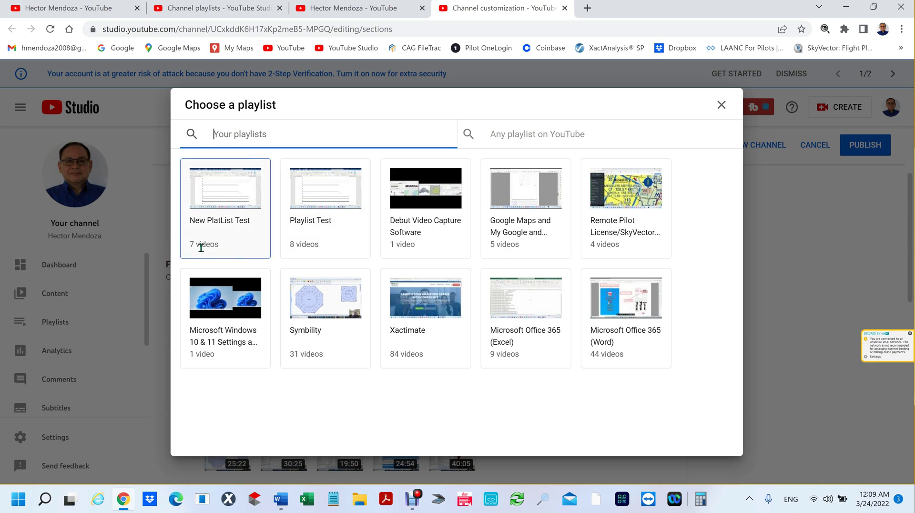
click(230, 183)
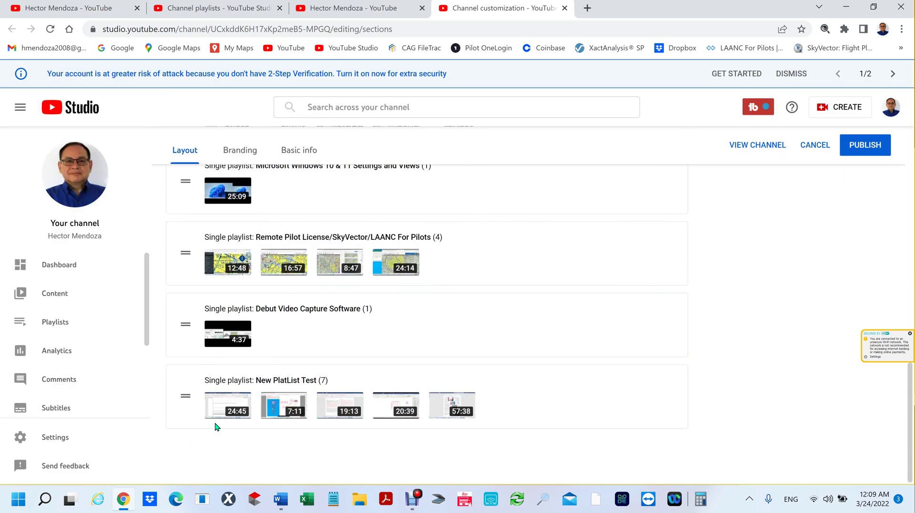
scroll(437, 341, up, 10)
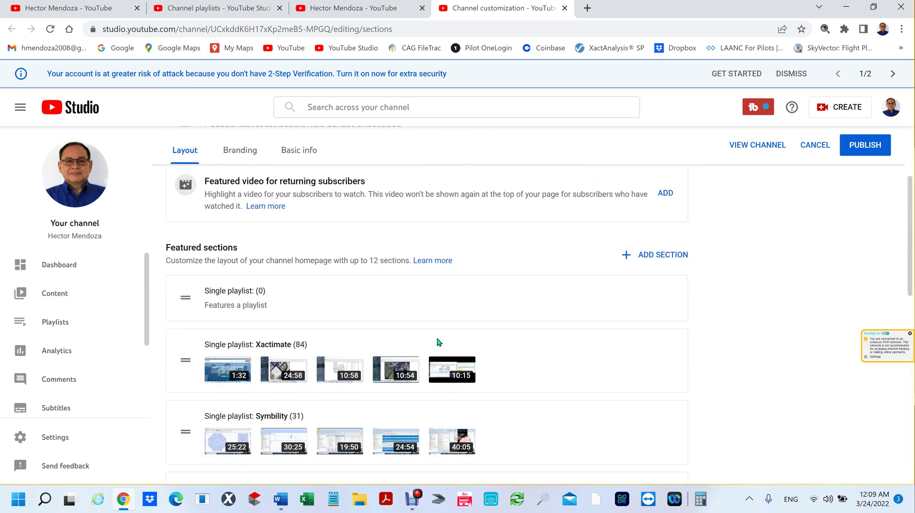
scroll(437, 341, down, 10)
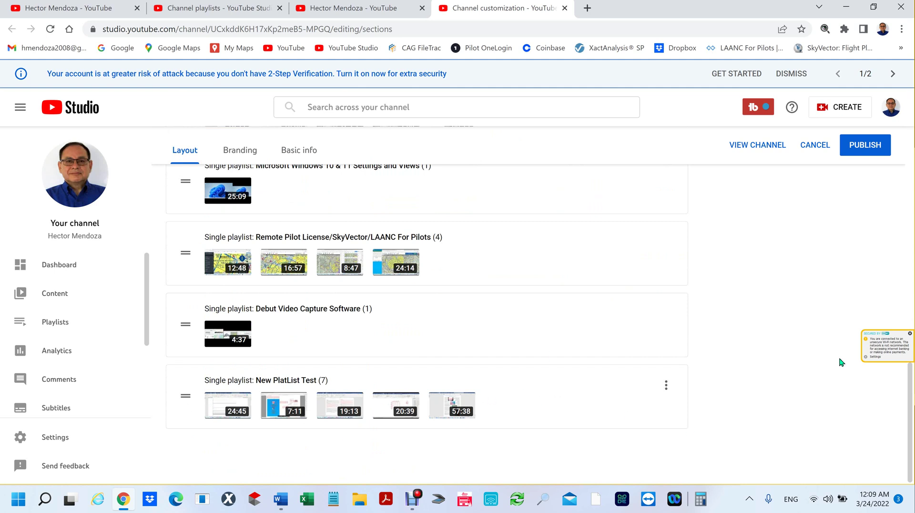
click(865, 144)
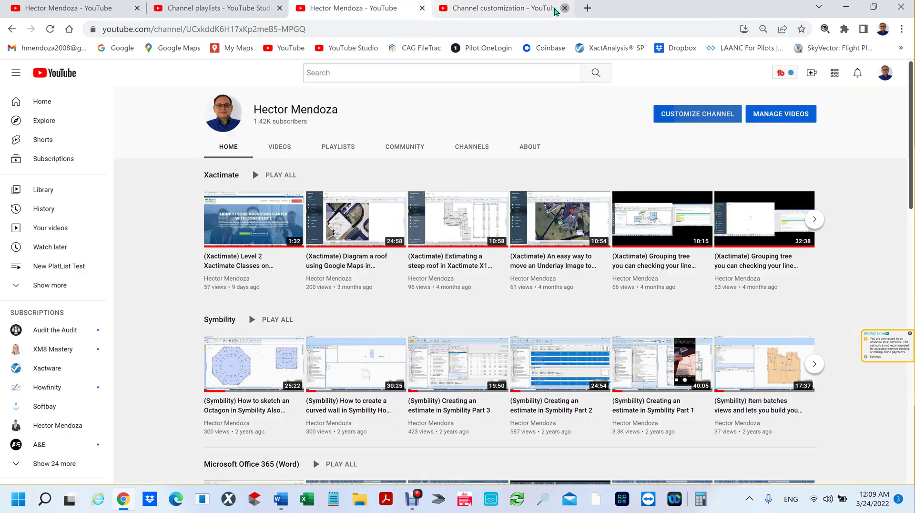
Close all four open Chrome tabs
click(564, 8)
click(422, 8)
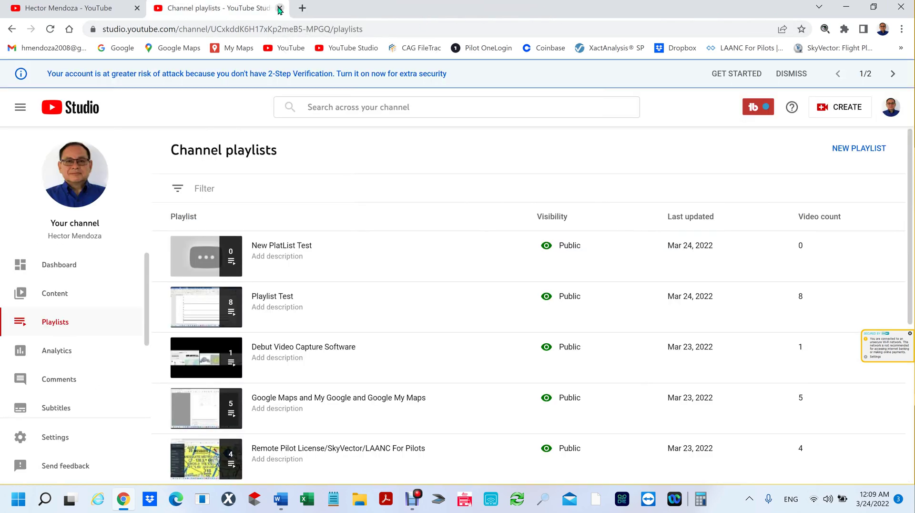
click(279, 8)
click(137, 8)
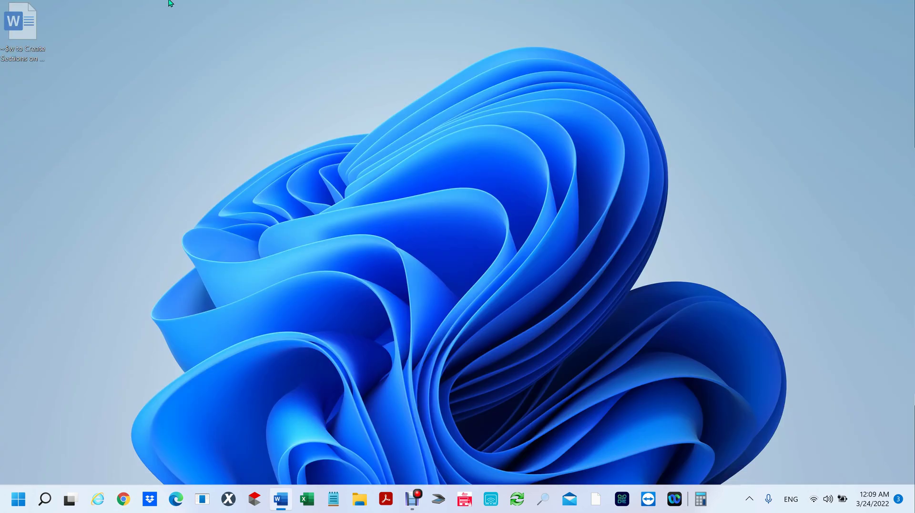
Relaunch Chrome, open YouTube from the bookmark and go to Your channel
click(123, 499)
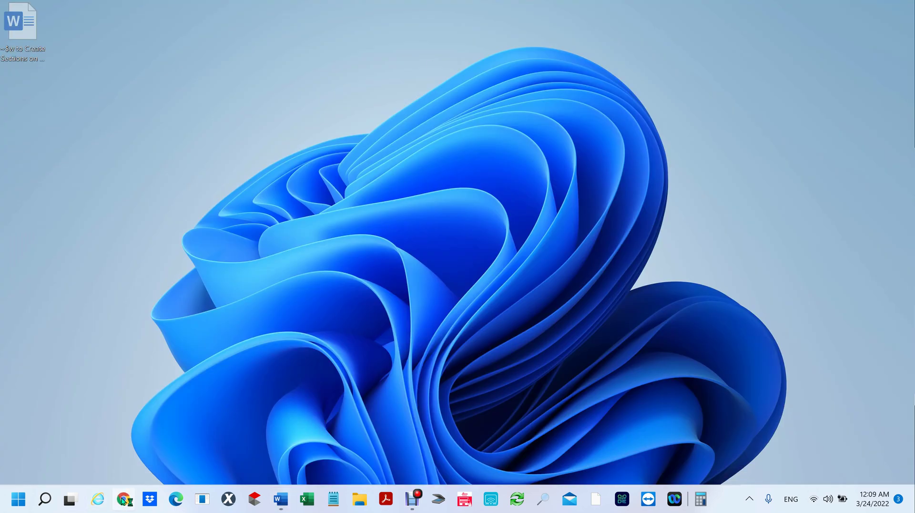
click(278, 48)
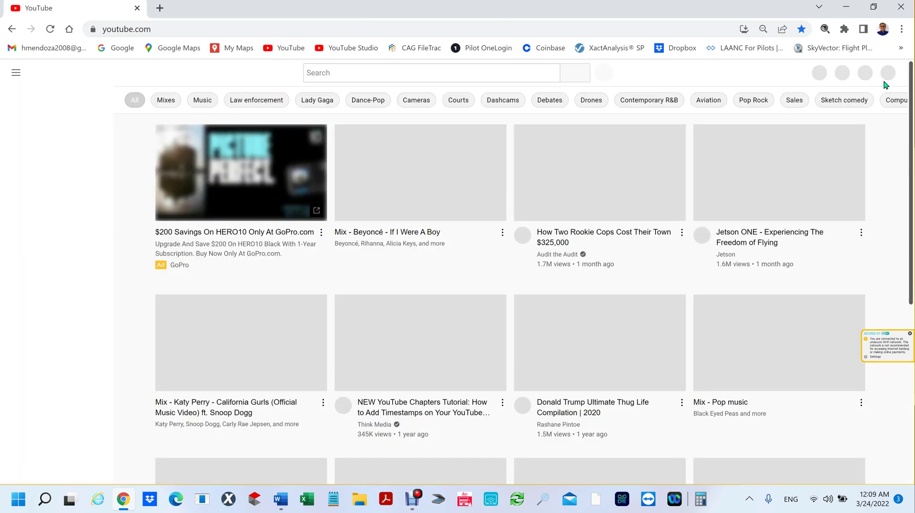
click(896, 74)
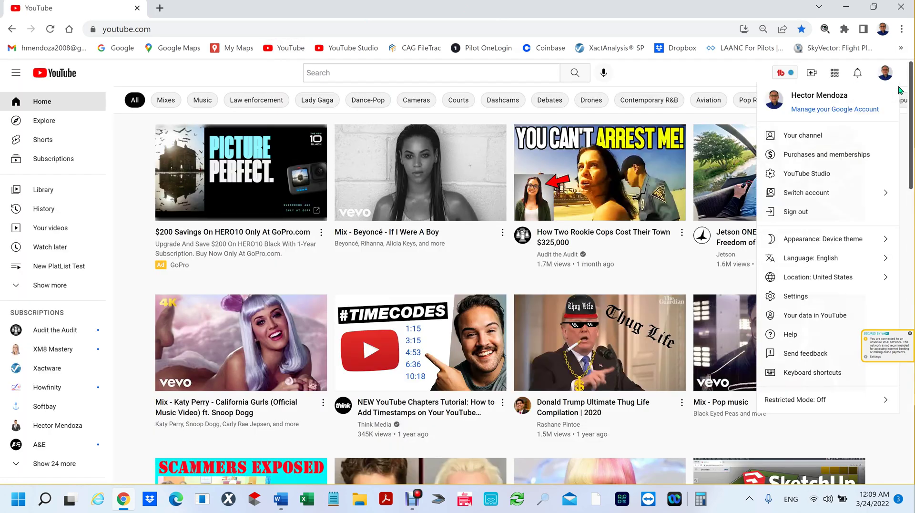
click(820, 136)
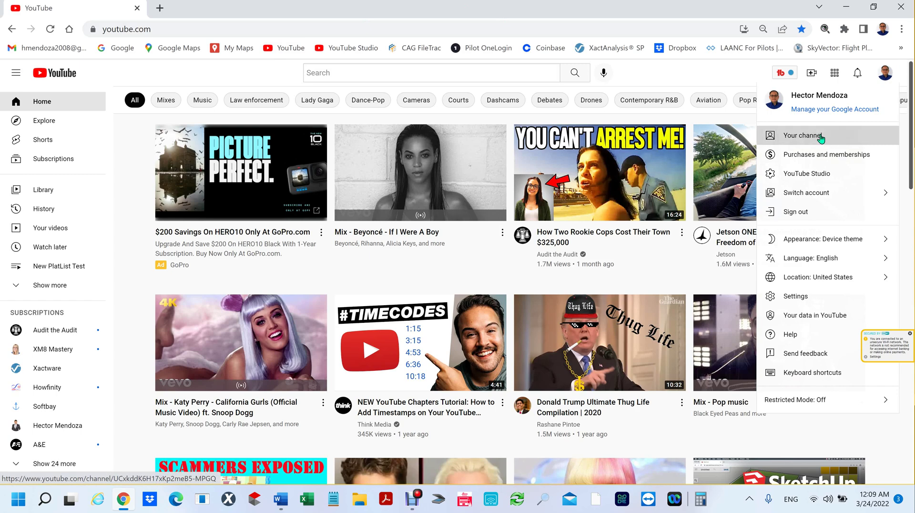
scroll(341, 224, down, 10)
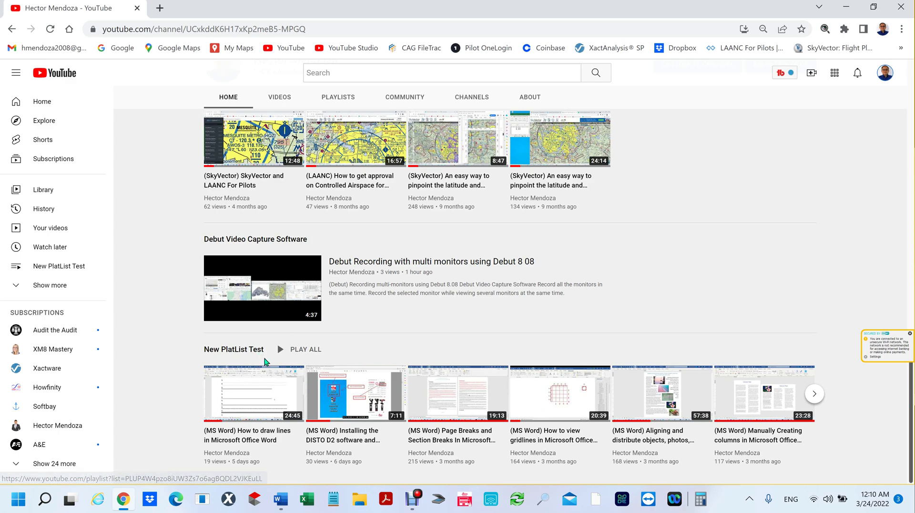
scroll(516, 247, down, 5)
scroll(516, 247, up, 8)
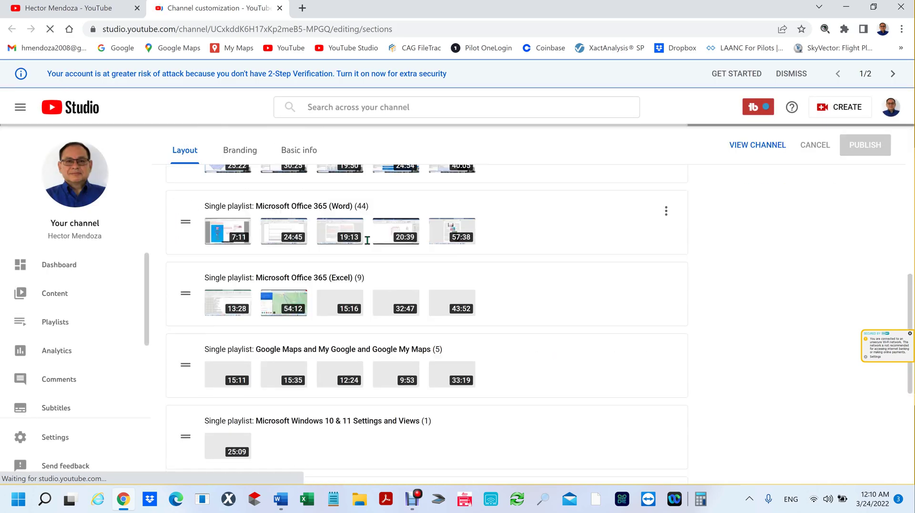
scroll(367, 240, down, 5)
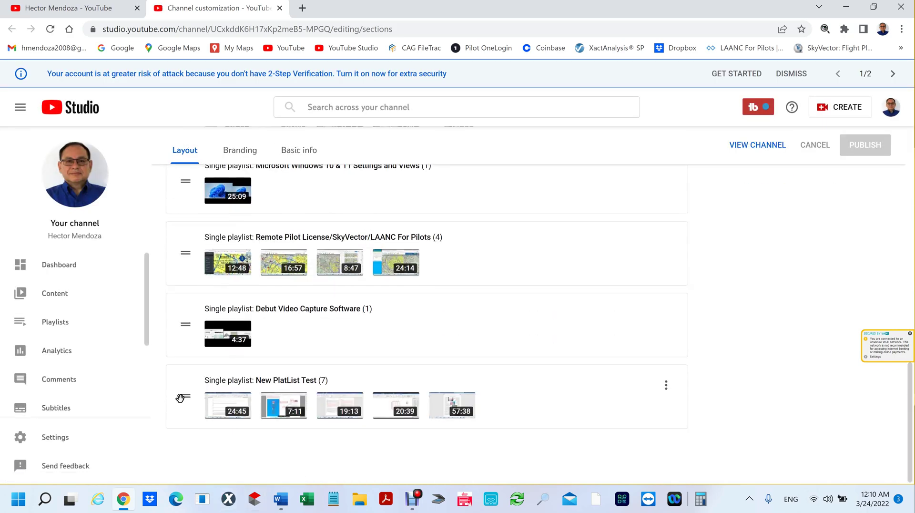
Delete the New PlatList Test section from the Layout tab and publish, leaving Debut Video Capture Software last
click(666, 387)
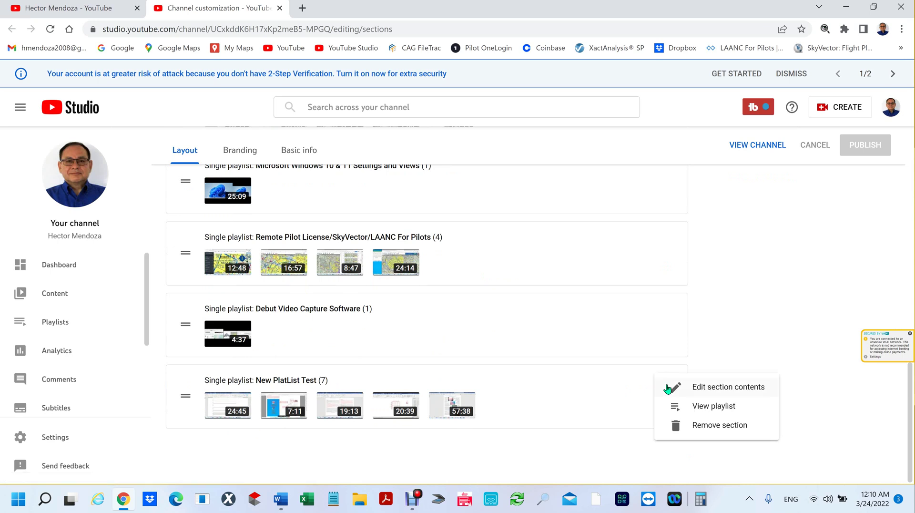
click(706, 426)
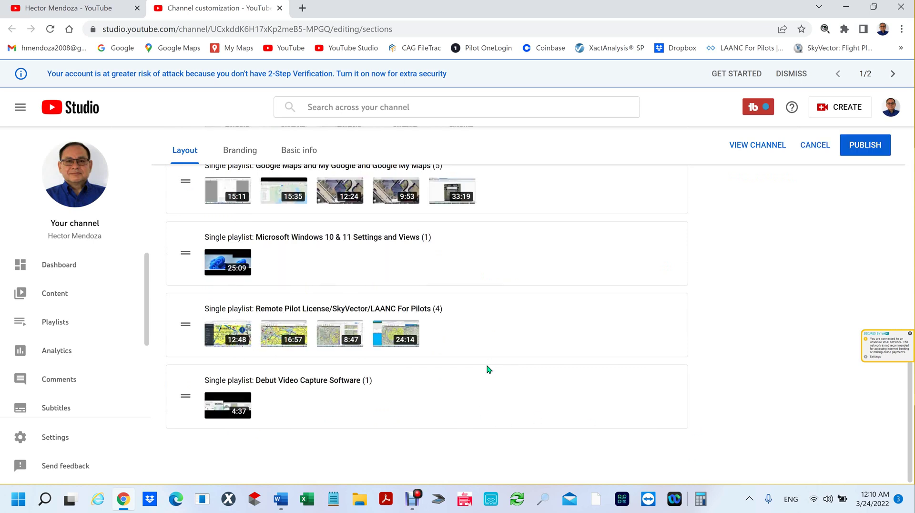
click(866, 150)
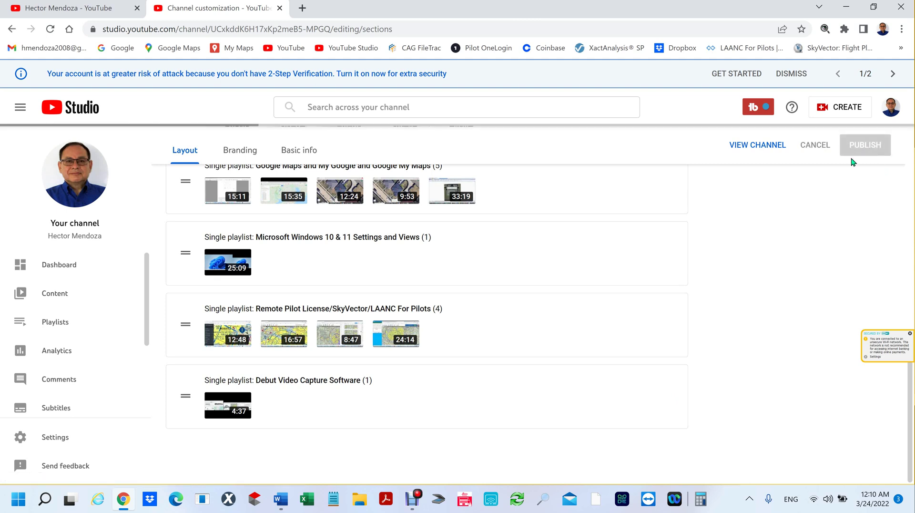